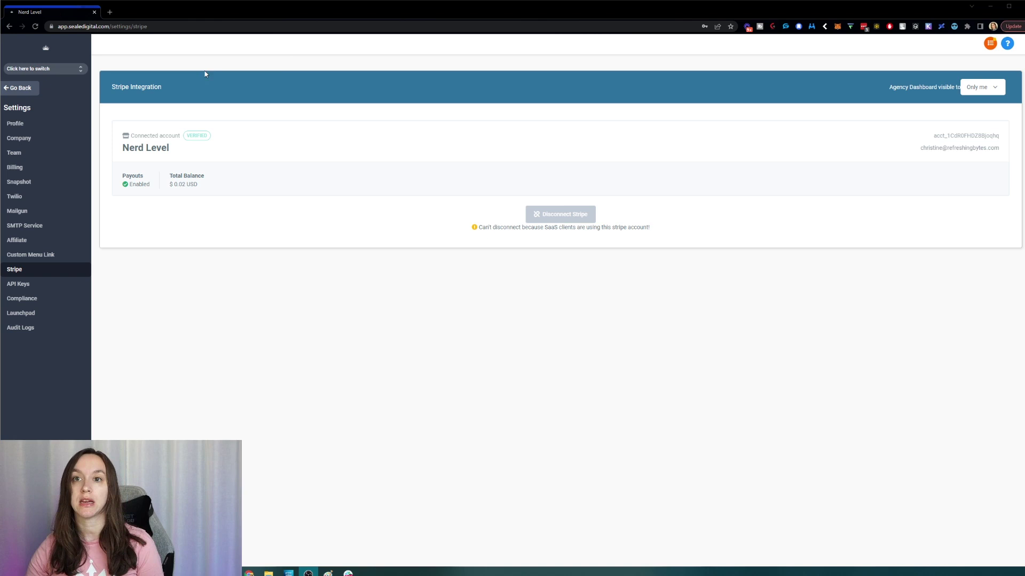
Step: Open the agency's Company settings page with its navigation sidebar access preferences
left_click(68, 73)
left_click(70, 73)
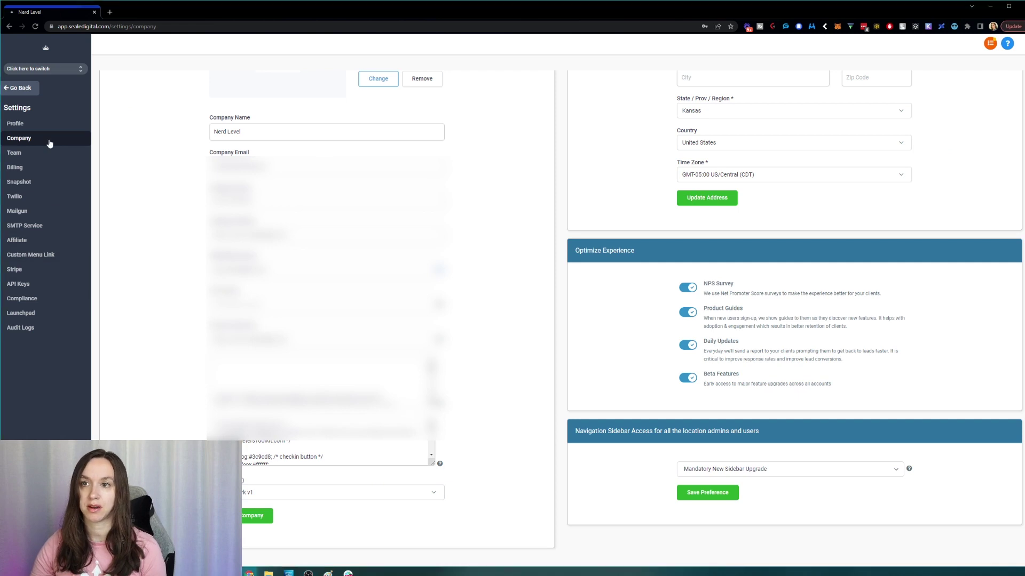
Step: Leave Navigation Sidebar Access unchanged and switch into the sub-account showing 1553 opportunities
left_click(767, 474)
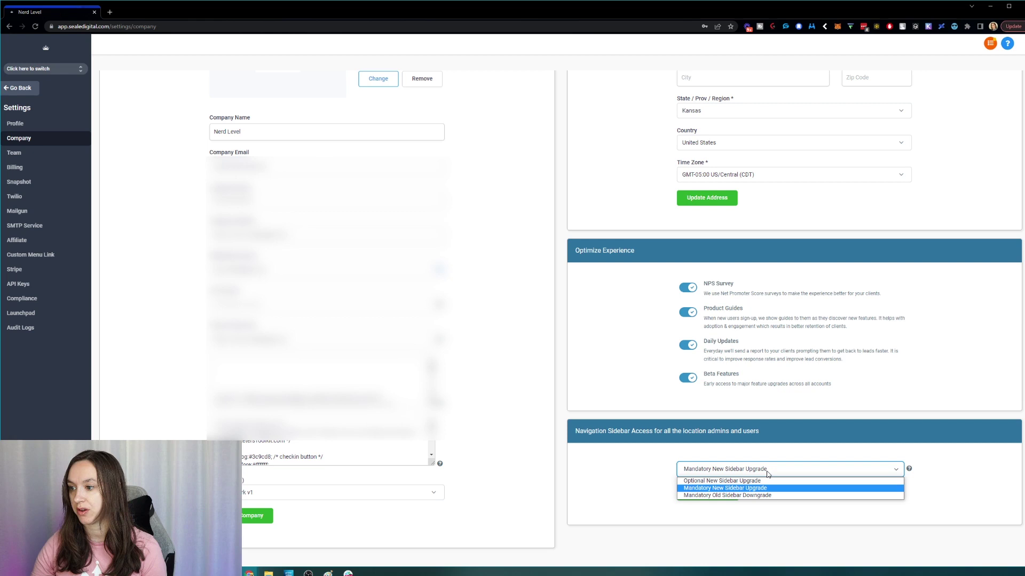
left_click(768, 474)
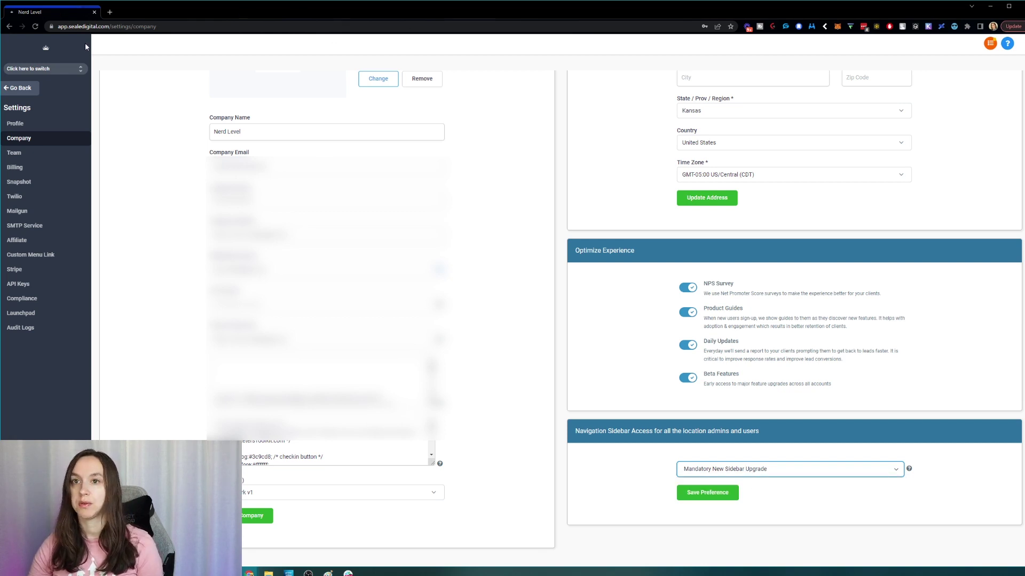
left_click(35, 68)
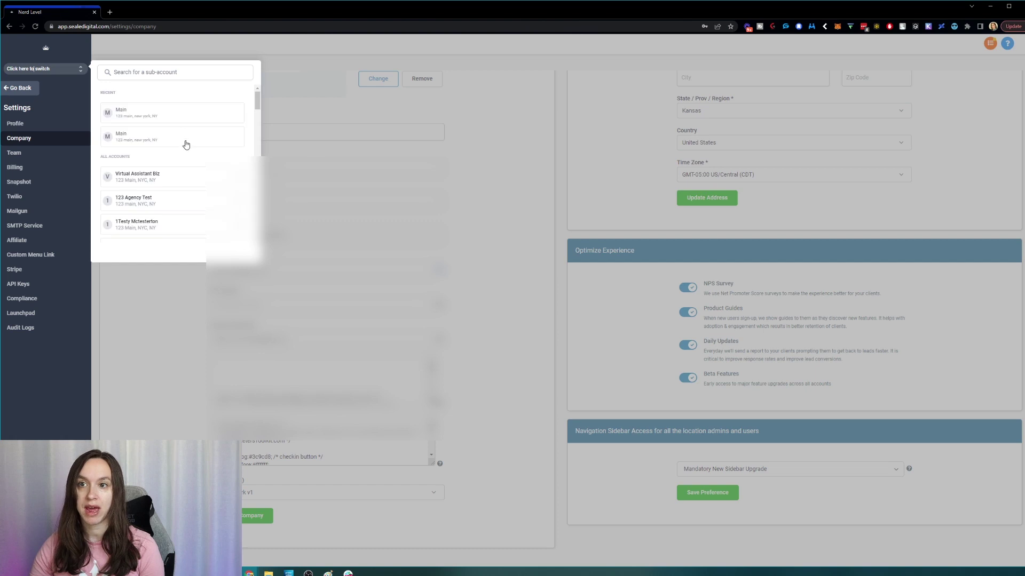
scroll(186, 144, "down", 3)
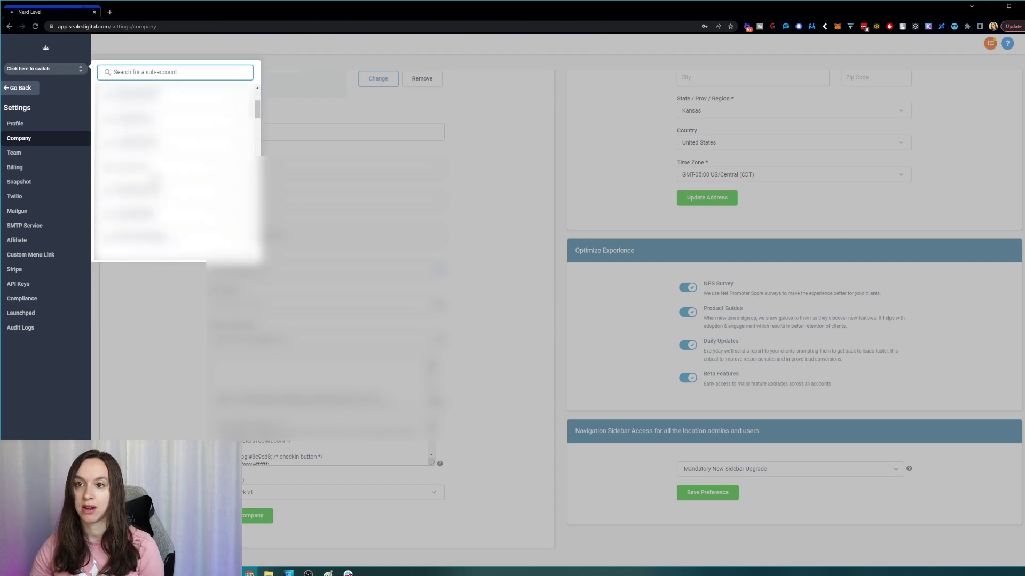
left_click(162, 267)
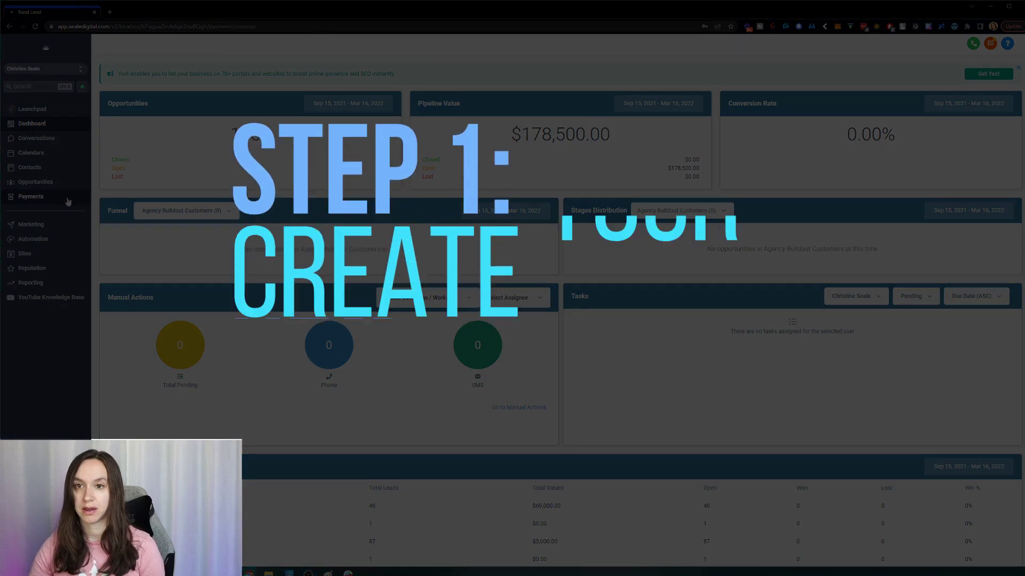
Step: Go to Payments and view the Products catalogue of nine existing products
left_click(67, 197)
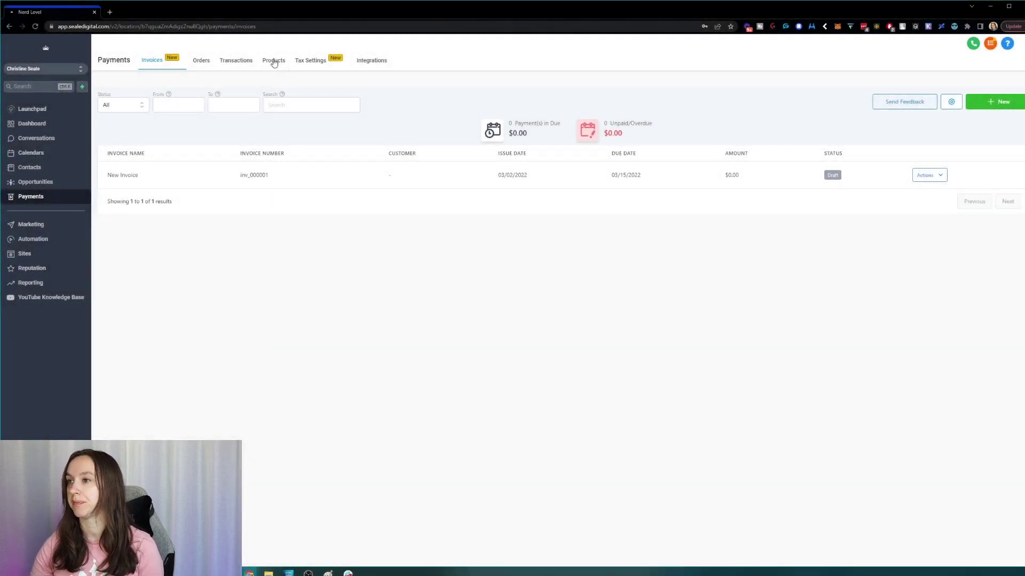
left_click(273, 62)
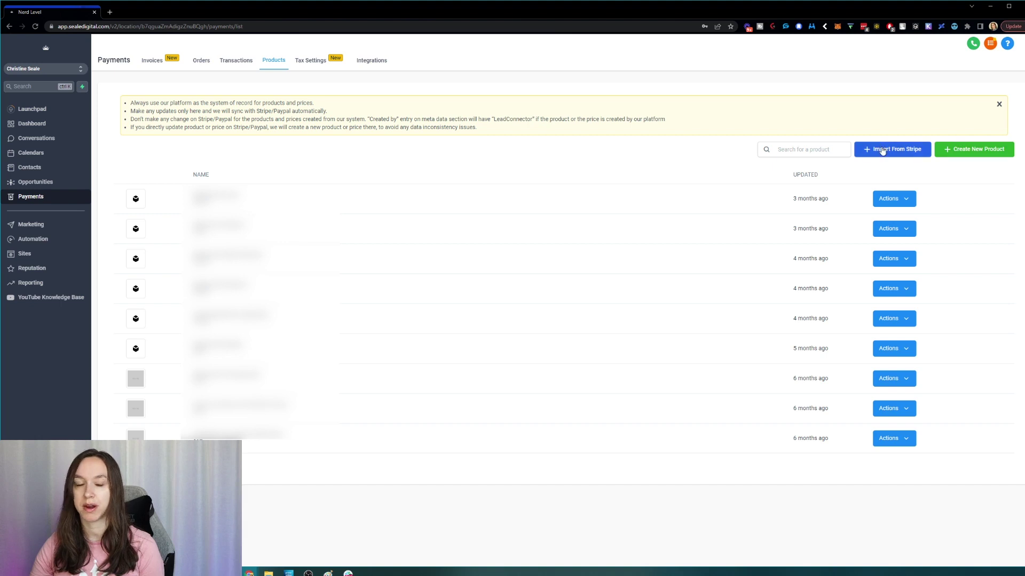
Step: Start a new service product with a one-time price of 50
left_click(949, 151)
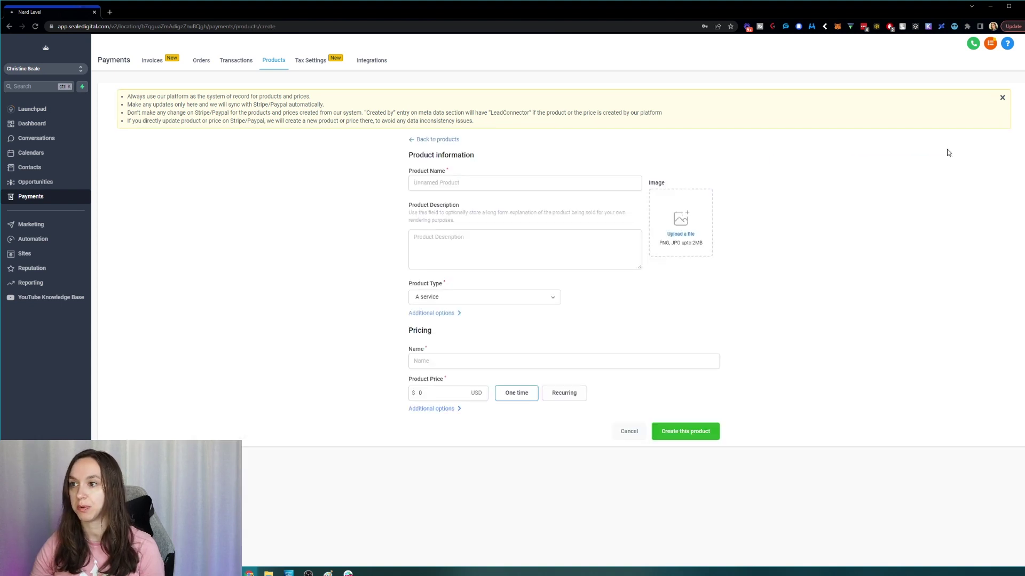
left_click(540, 184)
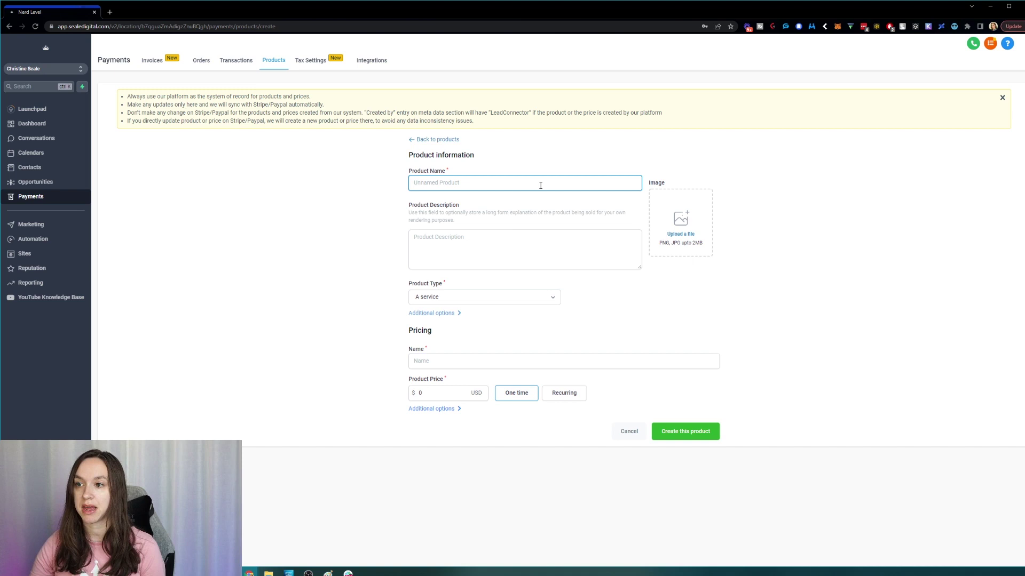
left_click(489, 242)
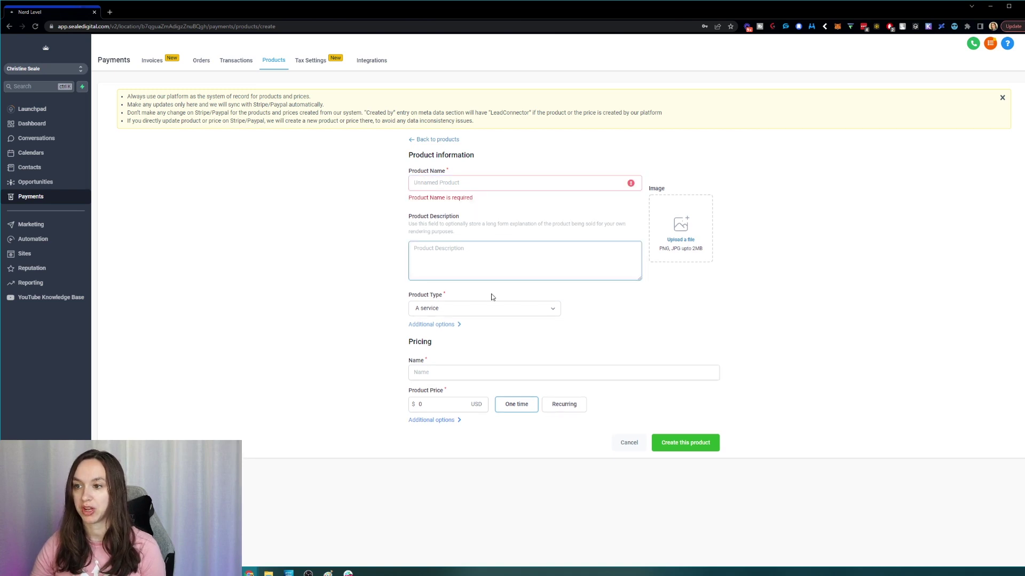
left_click(455, 312)
left_click(454, 312)
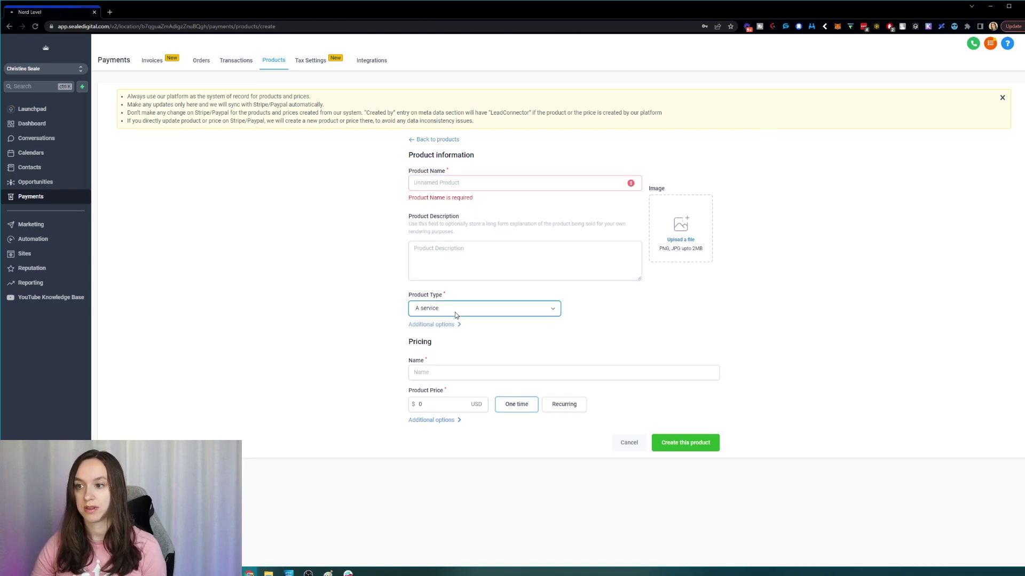
left_click(443, 405)
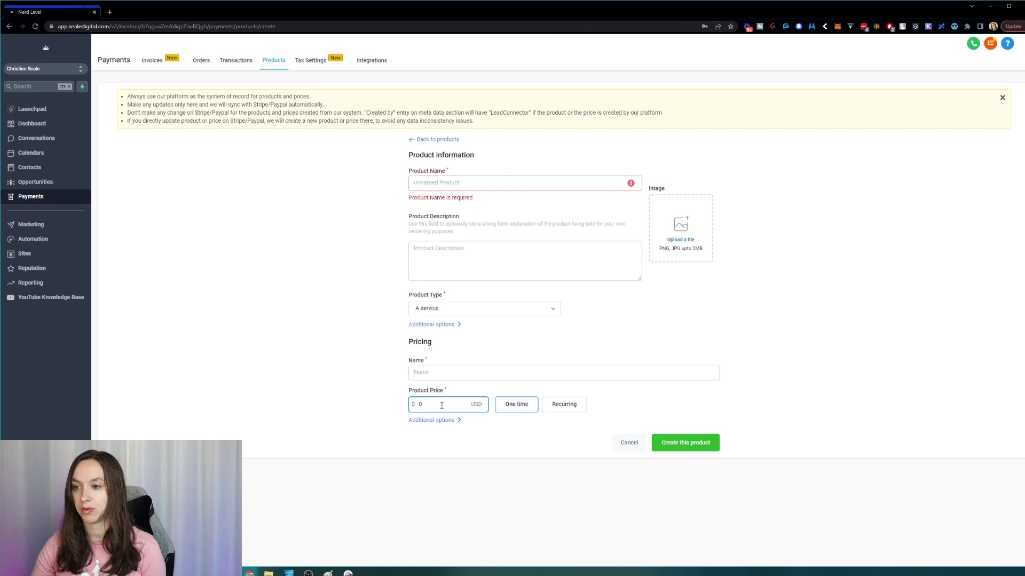
double_click(441, 406)
type("50")
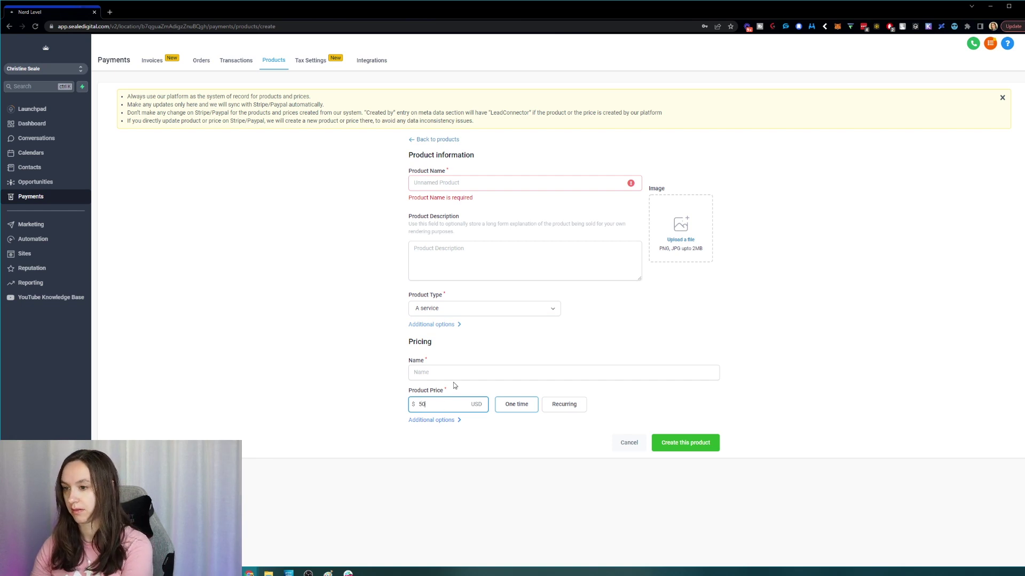
Step: Name the product and its price 'Testy', describe it 'testy', and create it
left_click(441, 183)
type("Test")
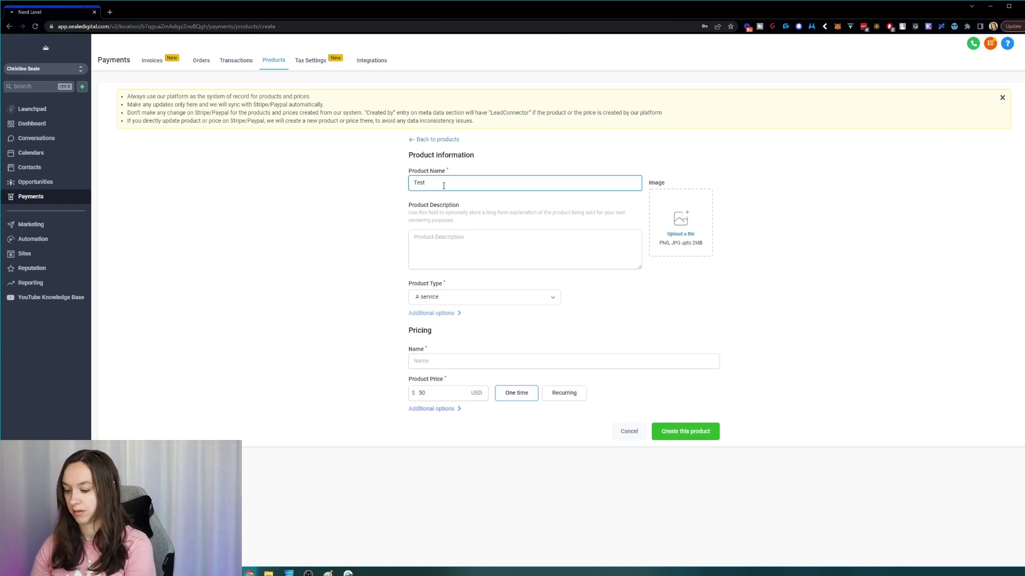
type("y")
left_click(450, 260)
type("test")
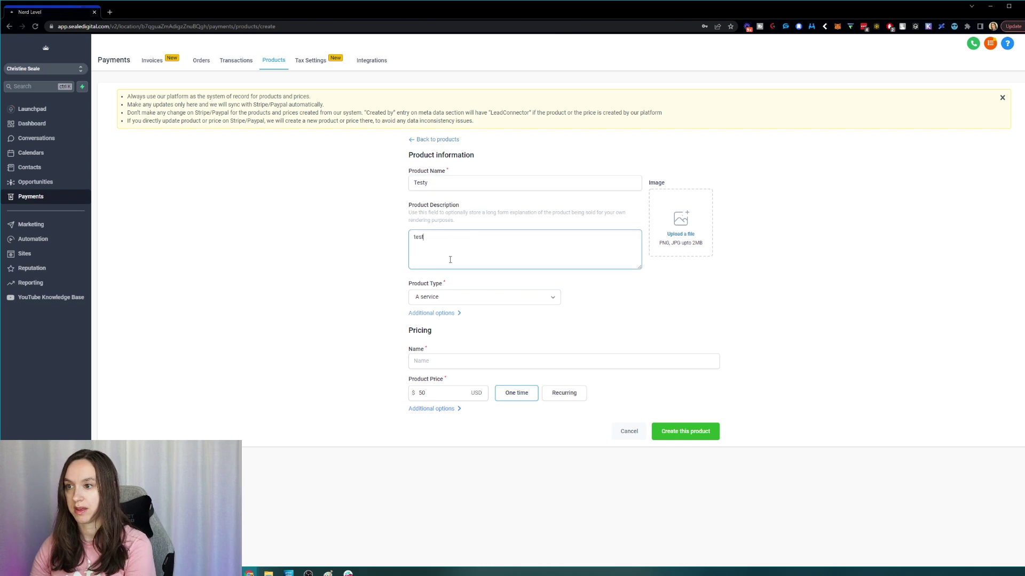
type("y")
left_click(488, 361)
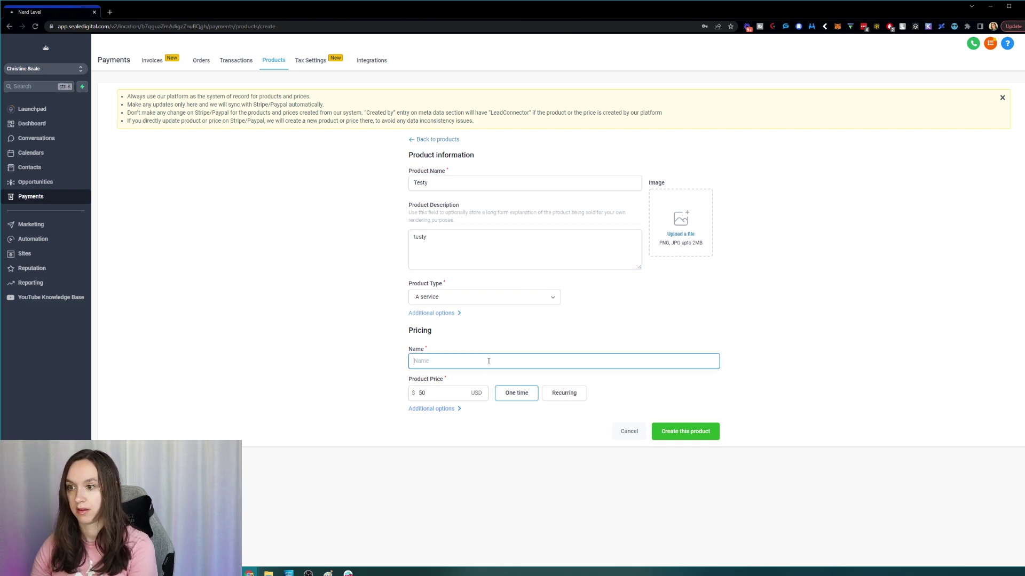
type("Testy")
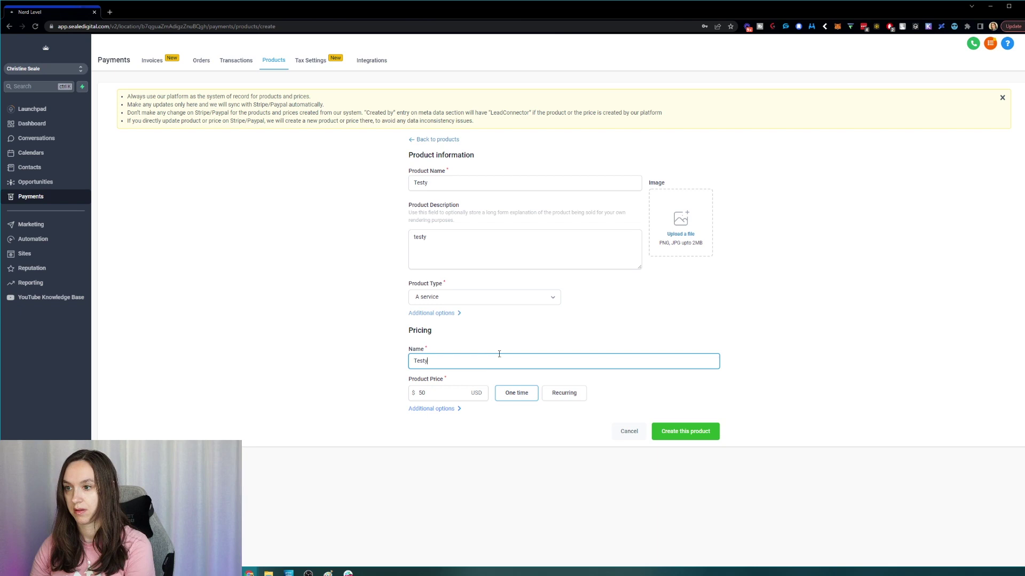
left_click(409, 410)
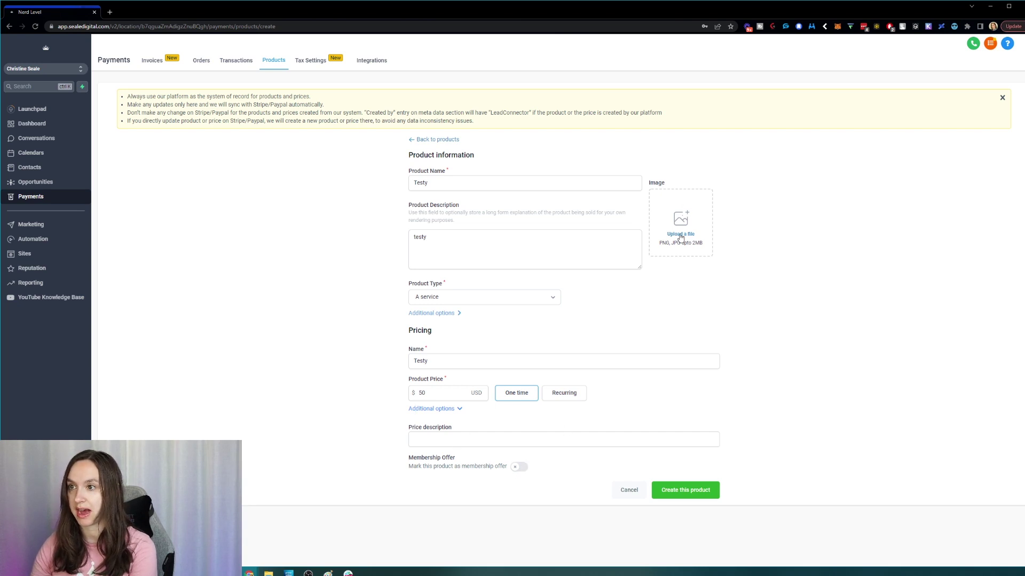
left_click(707, 495)
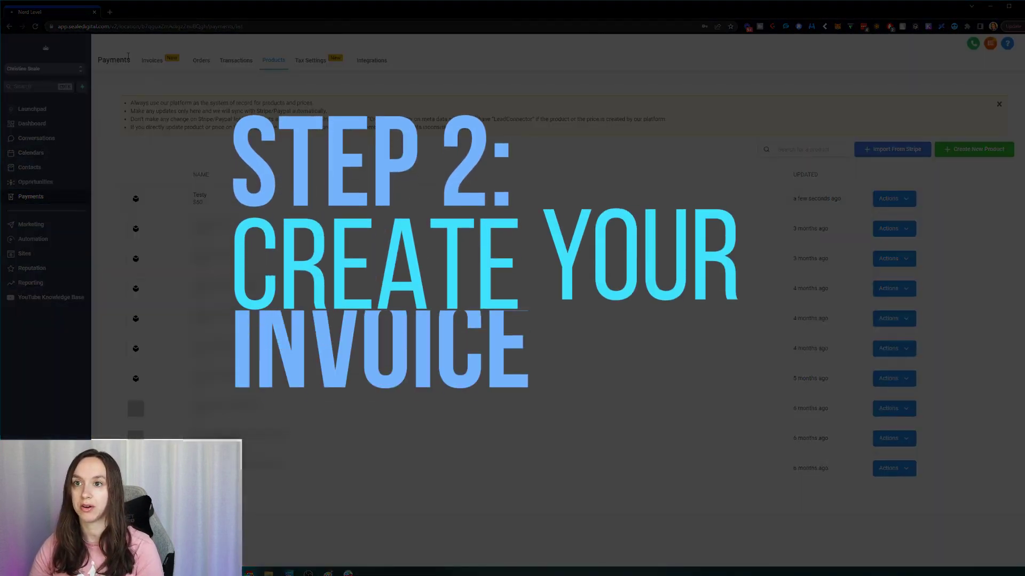
Step: From the Invoices list, start new invoice 000003 with $0.00 due
left_click(151, 61)
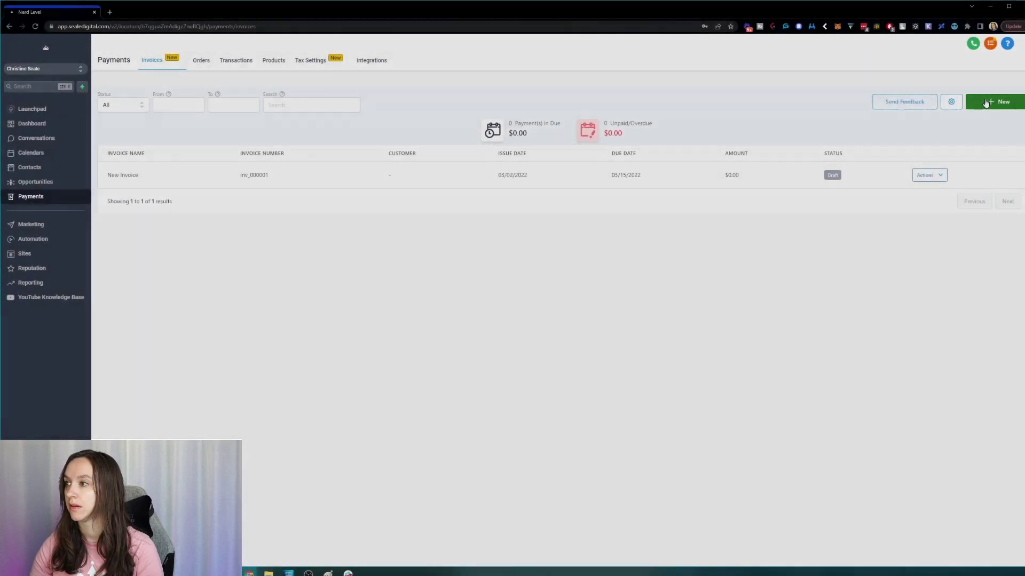
left_click(985, 102)
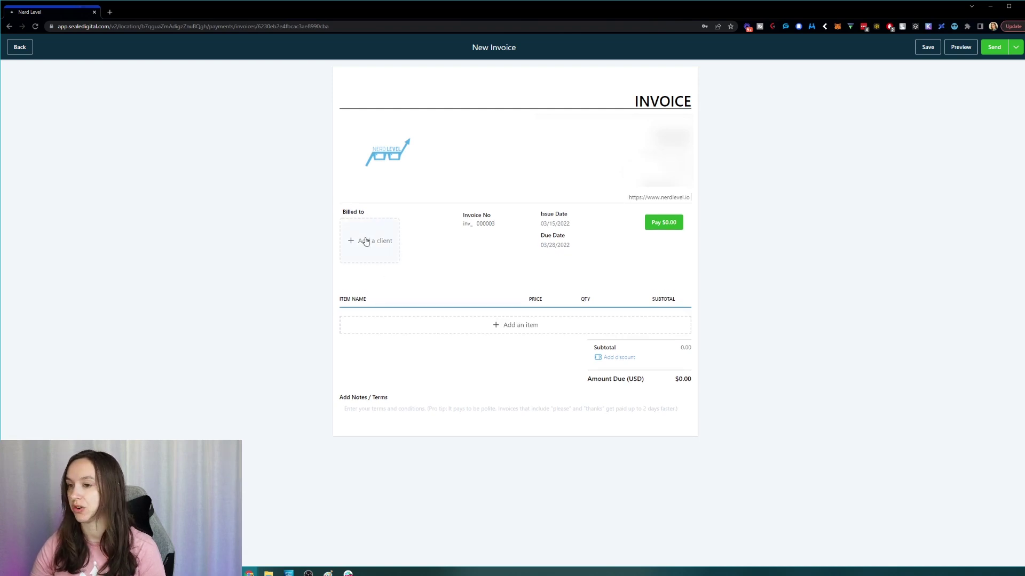
left_click(366, 240)
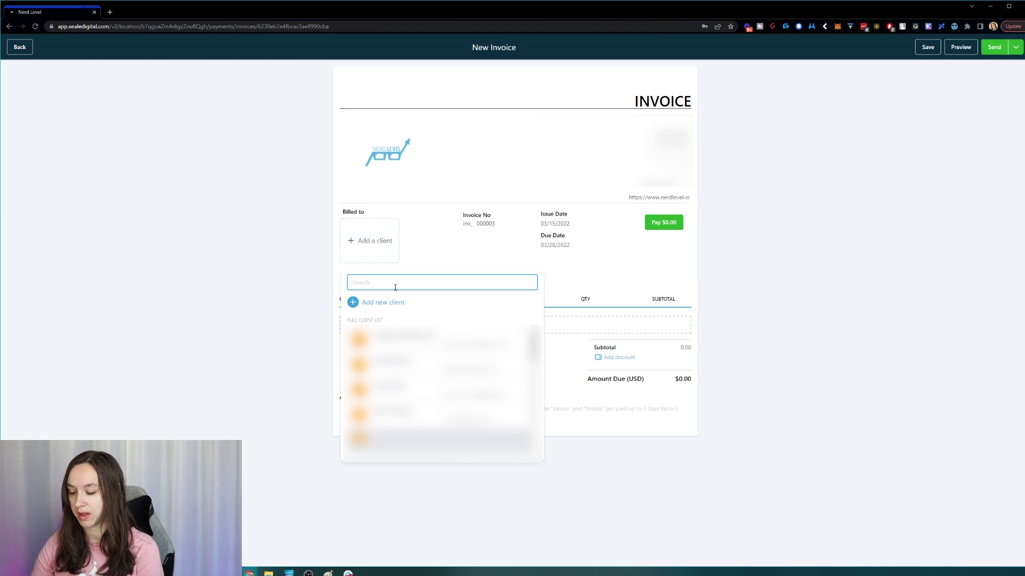
type("test")
left_click(434, 345)
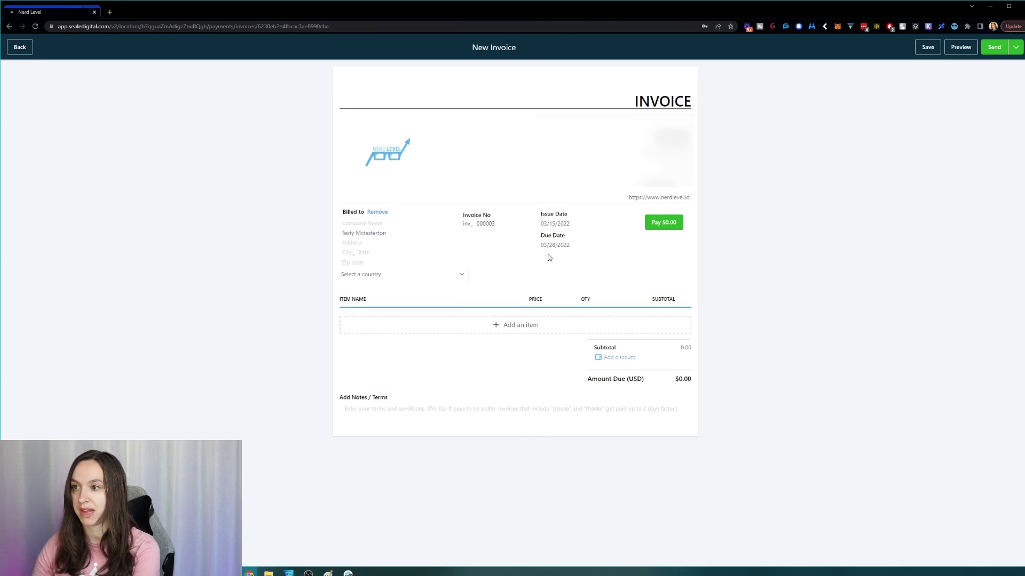
double_click(489, 224)
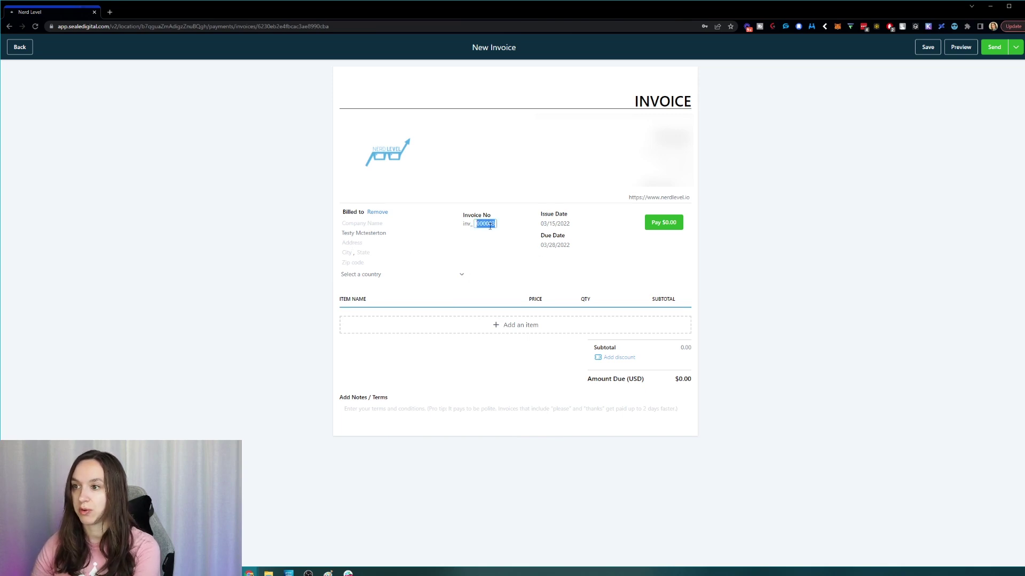
left_click(559, 224)
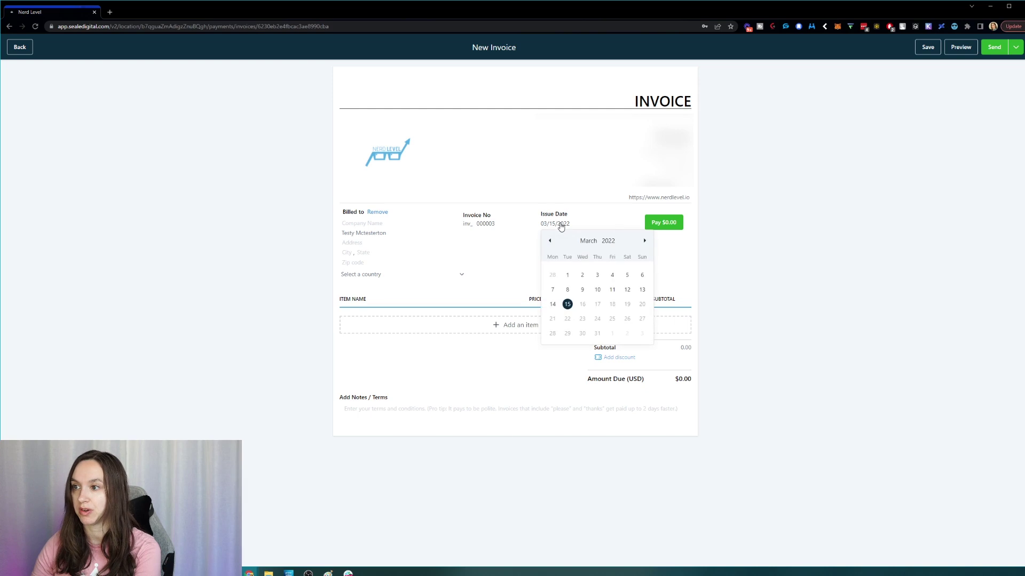
left_click(563, 223)
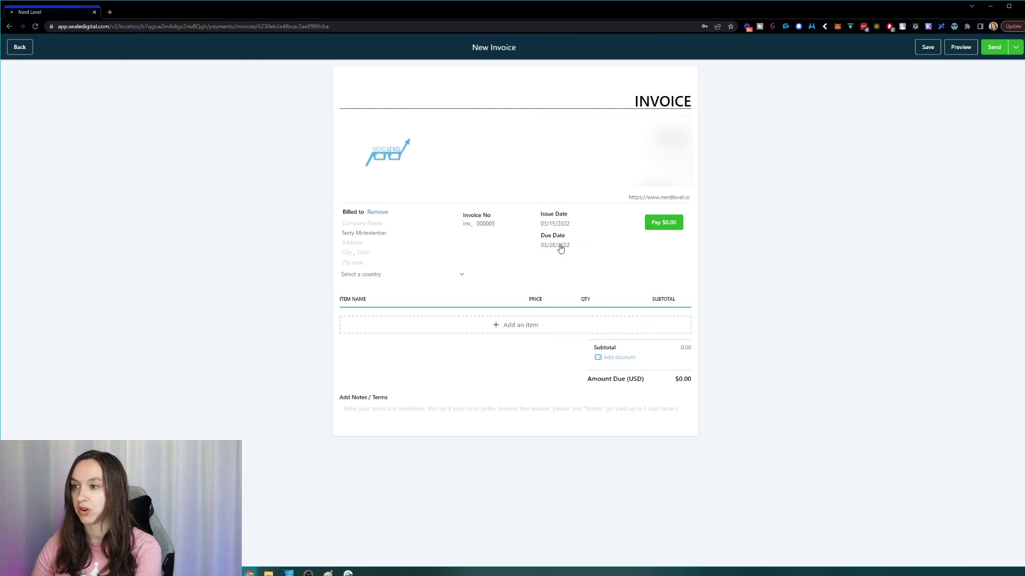
left_click(558, 246)
left_click(560, 246)
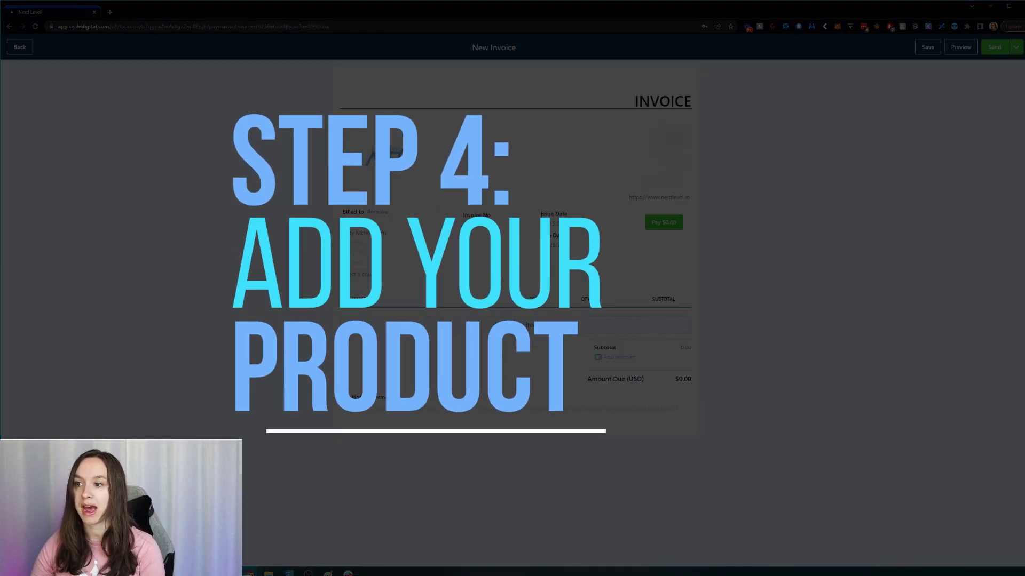
Step: Add a $50 Testy line item and dismiss the tax settings hint without adding tax
left_click(515, 324)
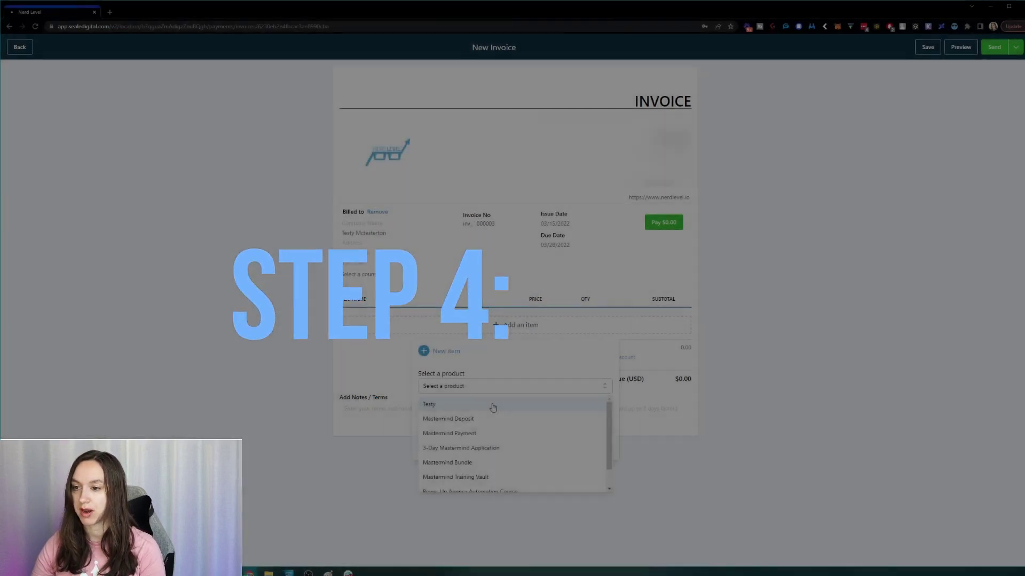
left_click(491, 404)
left_click(598, 444)
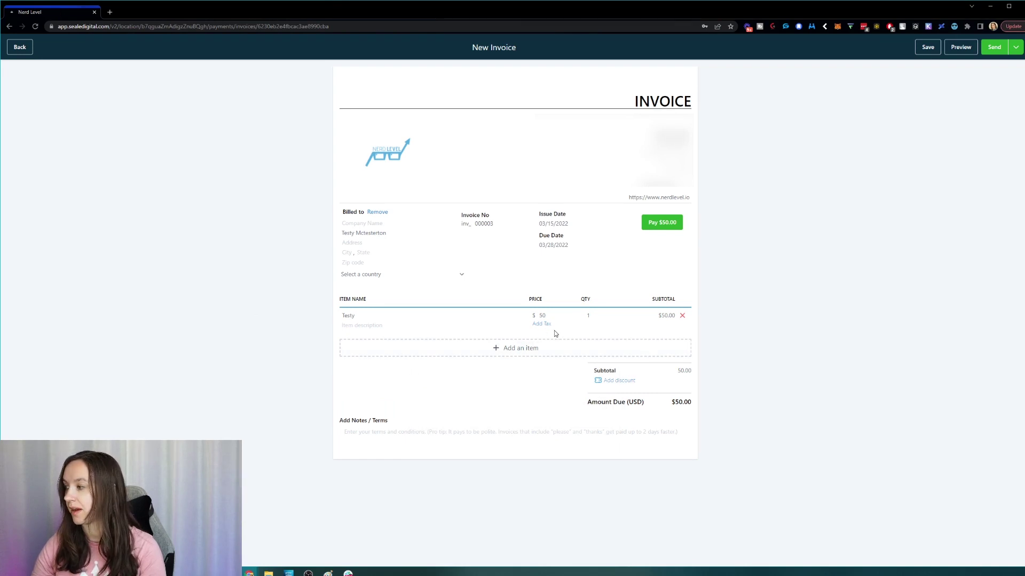
left_click(538, 324)
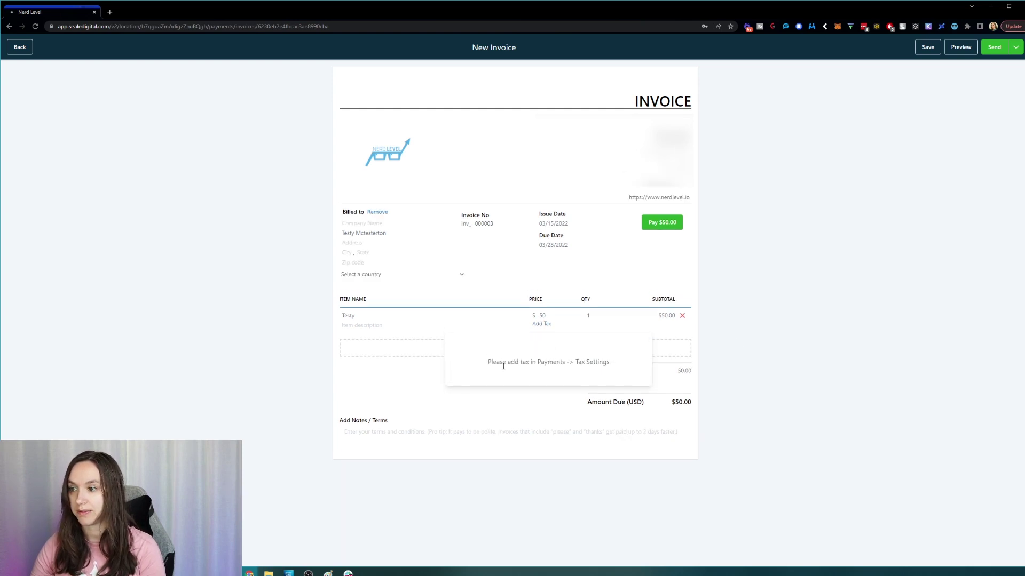
left_click_drag(536, 362, 615, 362)
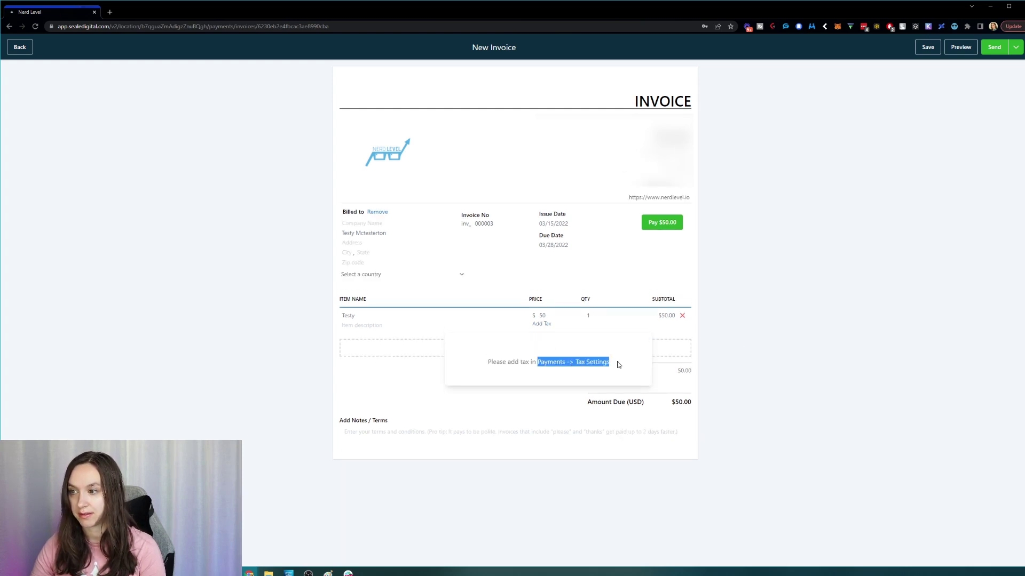
left_click(703, 355)
Step: Add a second Testy line item and a $6000 Mastermind Payment line item
left_click(569, 348)
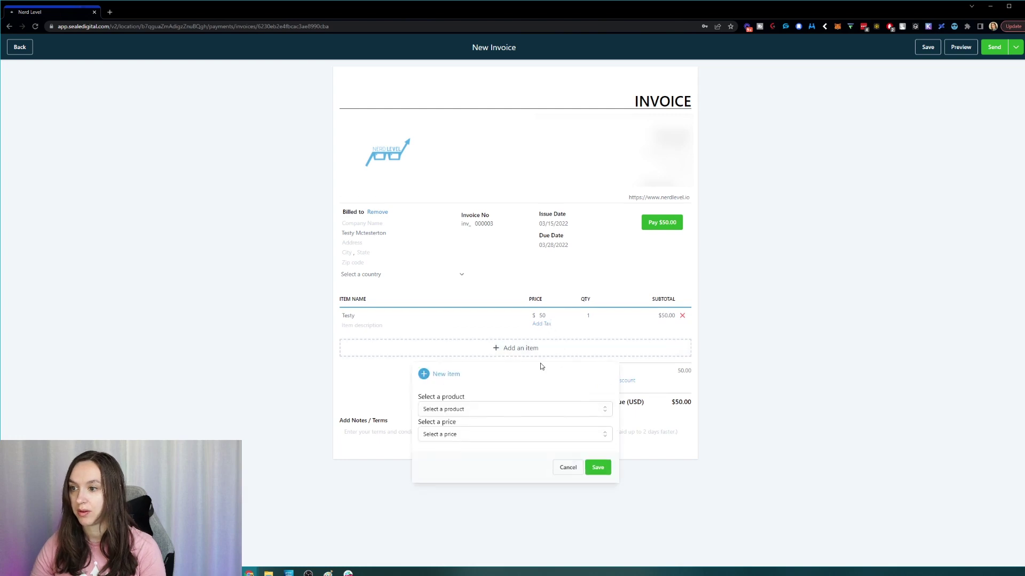
left_click(478, 410)
left_click(479, 428)
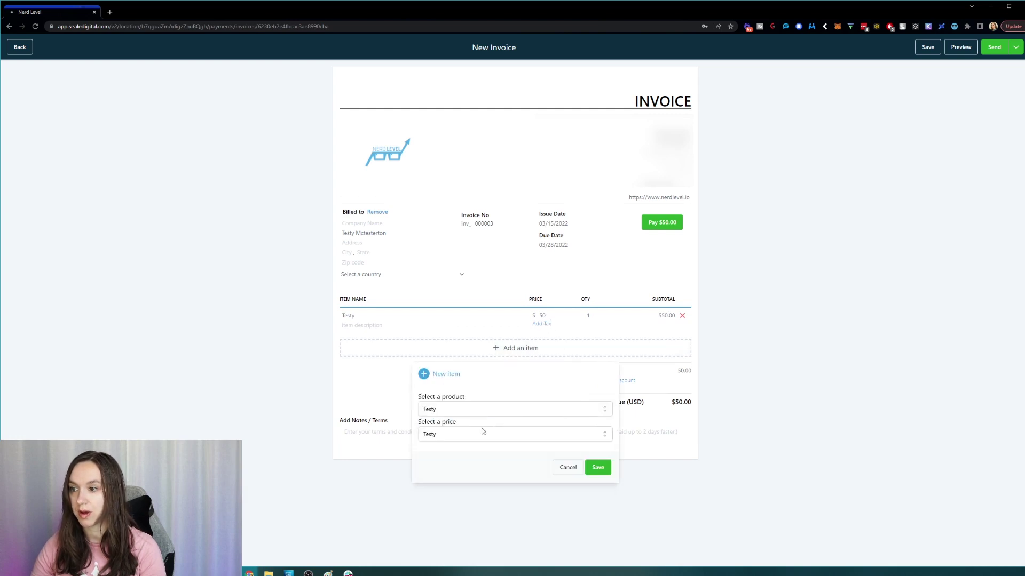
left_click(605, 464)
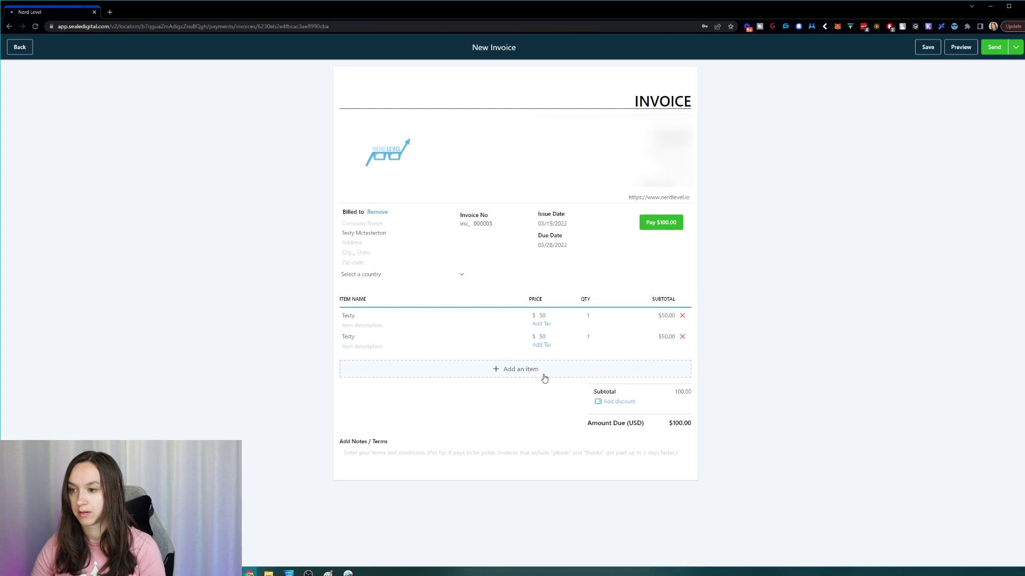
left_click(542, 375)
left_click(479, 433)
left_click(460, 479)
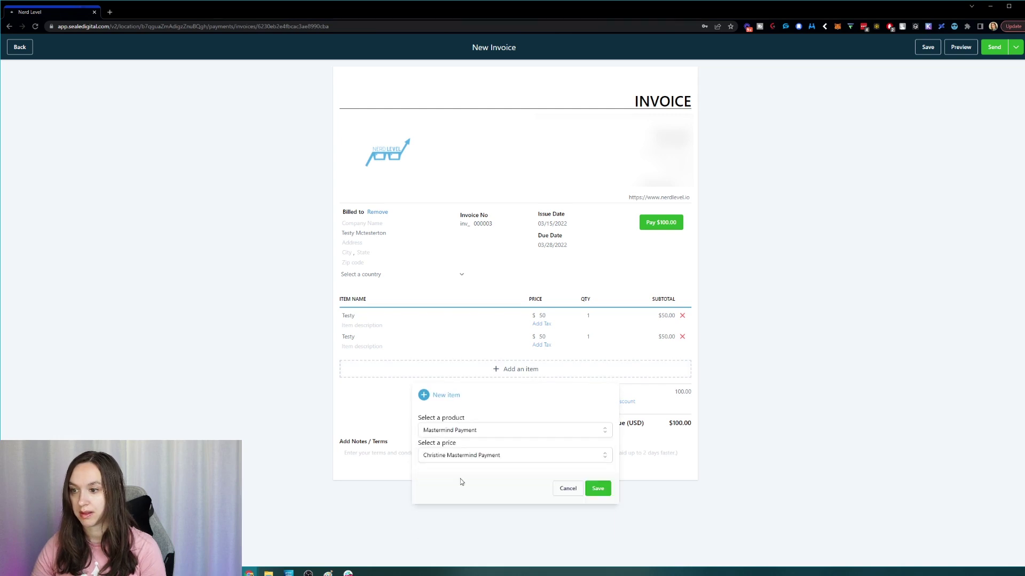
left_click(598, 487)
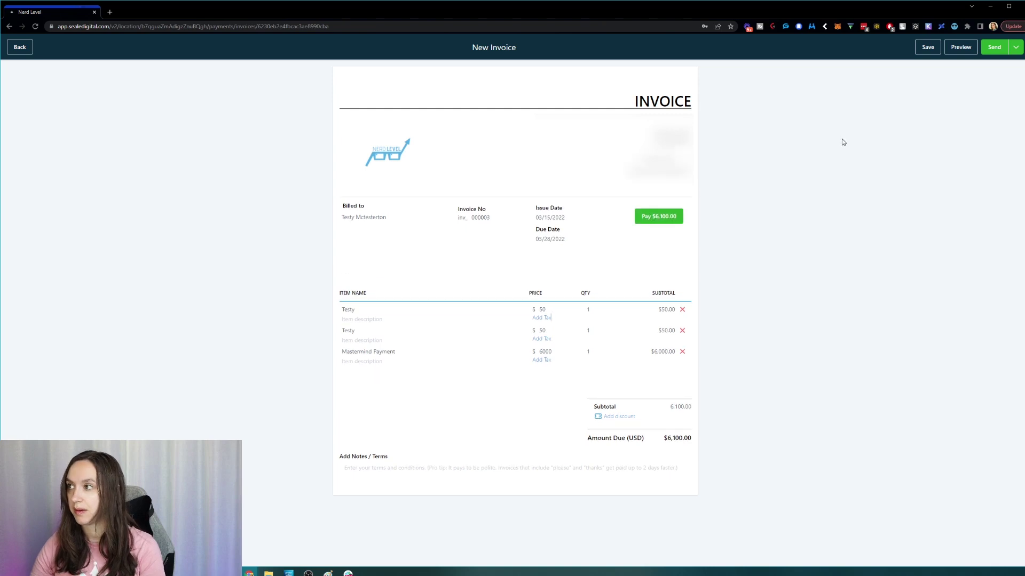
Step: Preview invoice 000003, save it, and preview the saved invoice showing $6,100.00 due
left_click(965, 48)
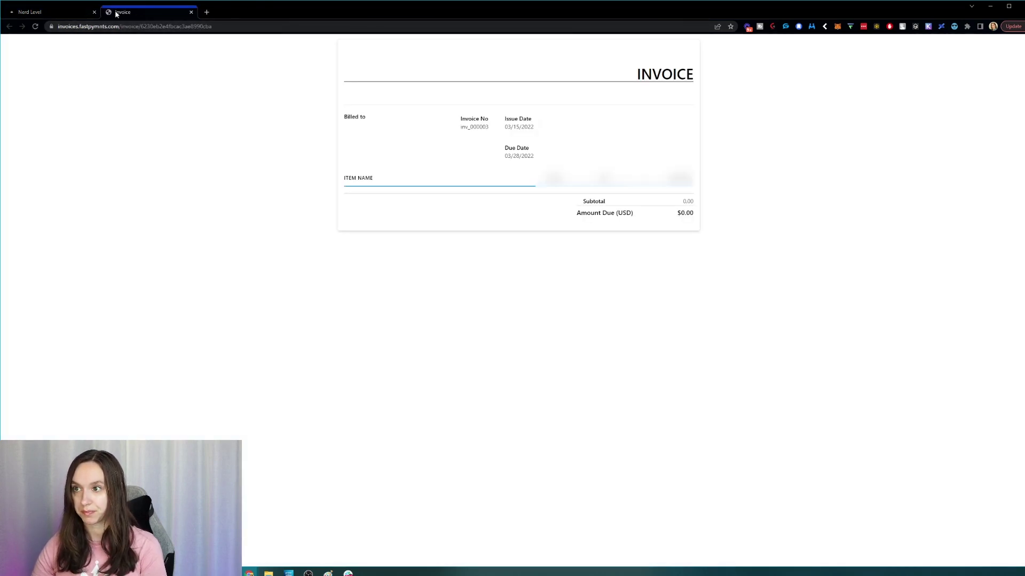
left_click(56, 16)
left_click(927, 47)
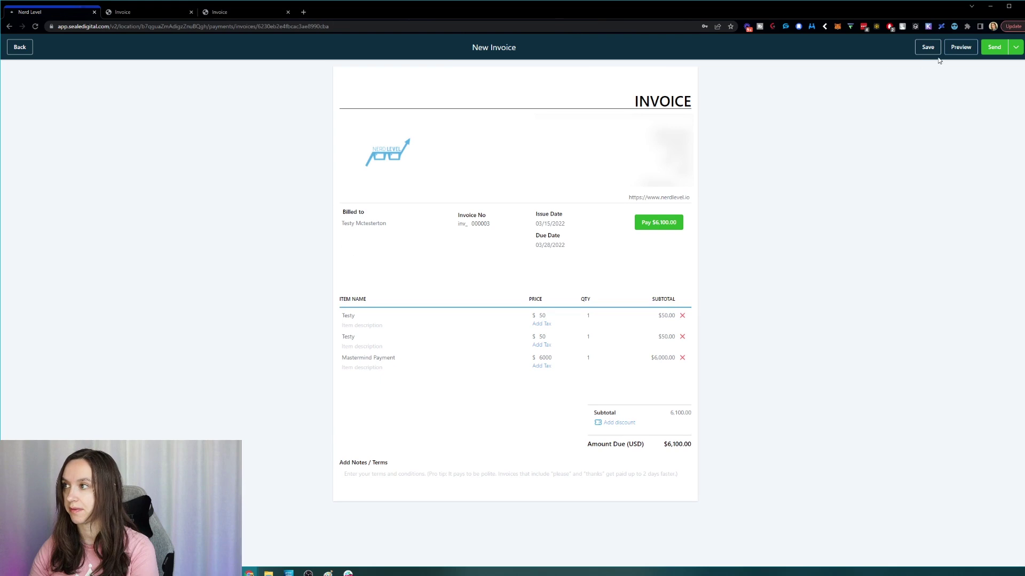
left_click(960, 51)
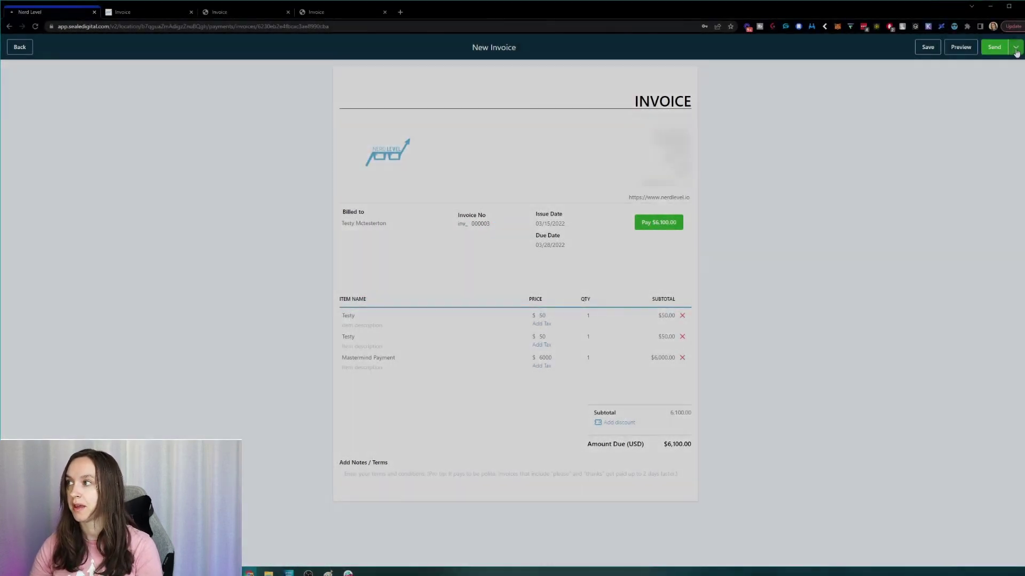
Step: Copy invoice 000003's shareable link and mark it as sent
left_click(1016, 49)
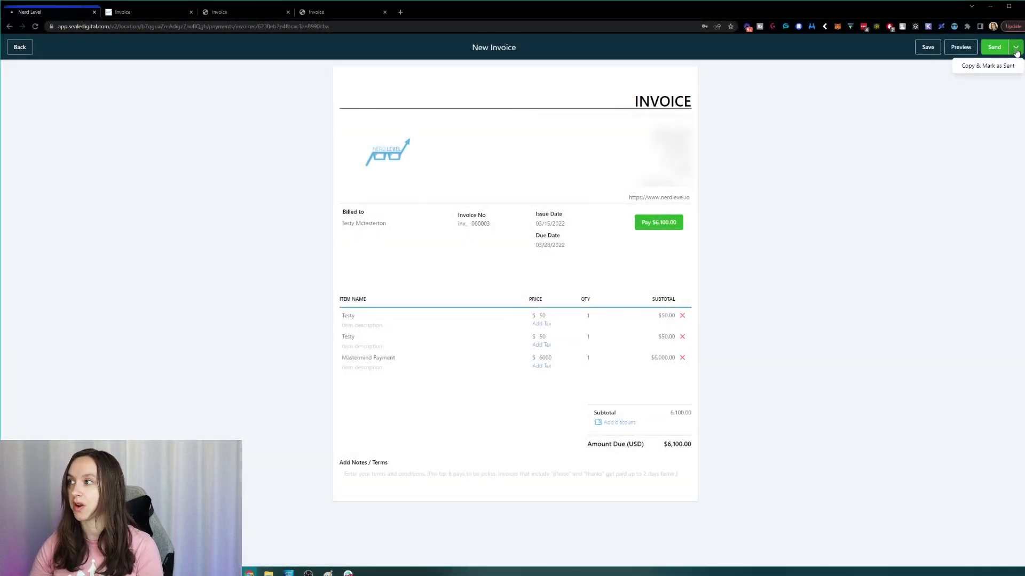
left_click(992, 66)
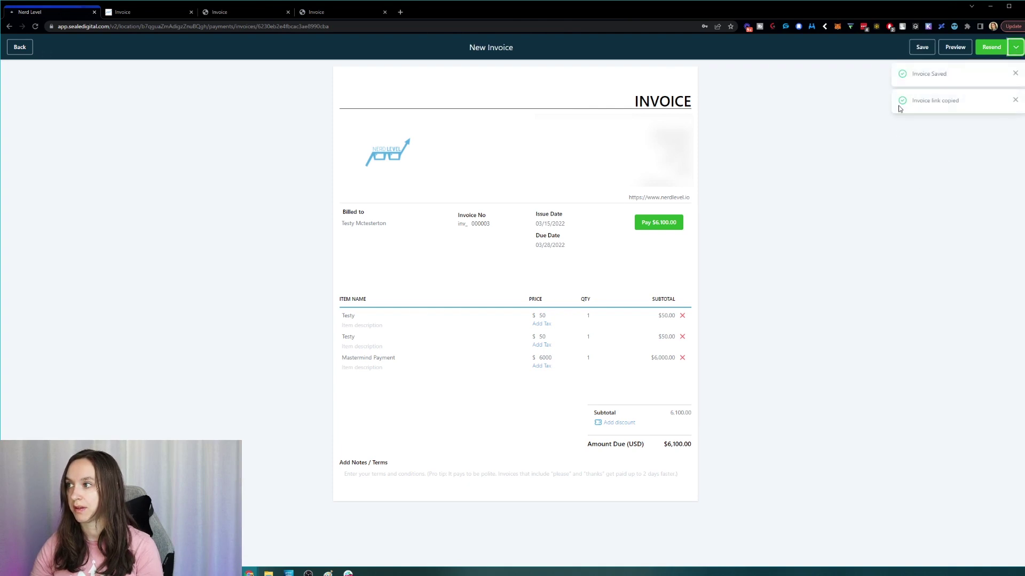
left_click_drag(964, 105, 981, 67)
Step: Look at the send options, select Email only, then cancel without sending
left_click(991, 47)
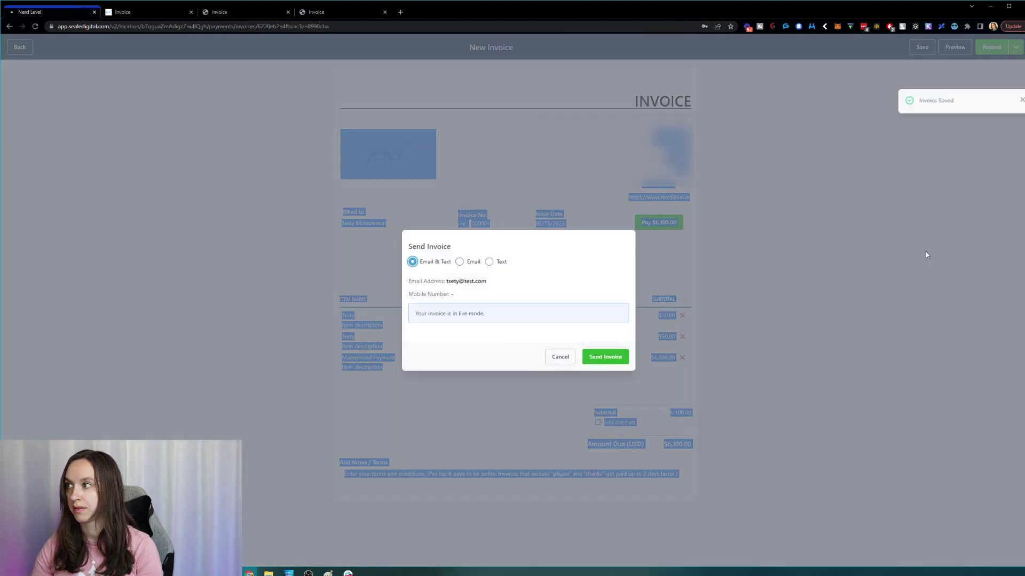
left_click(421, 266)
left_click(477, 262)
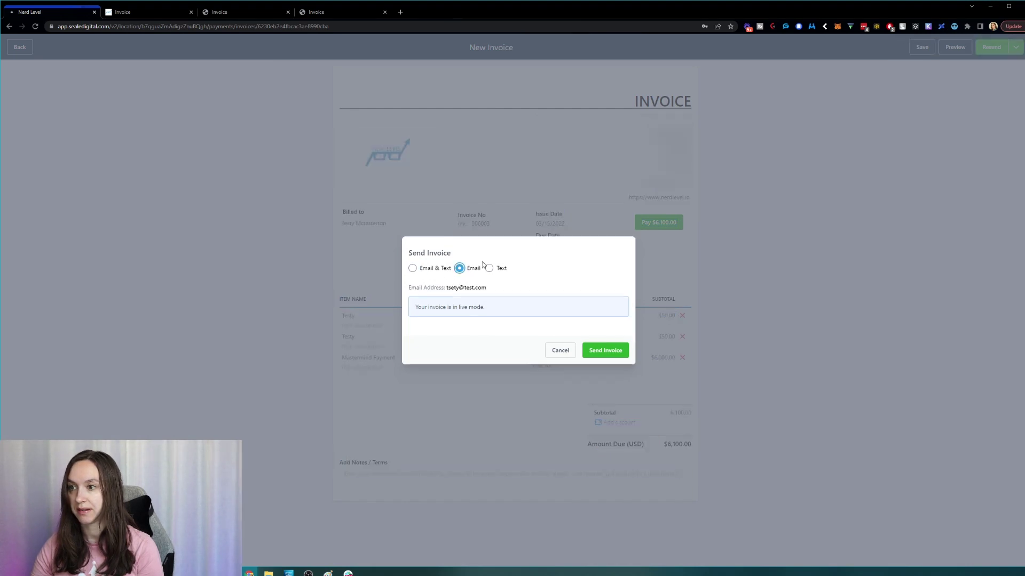
left_click(550, 351)
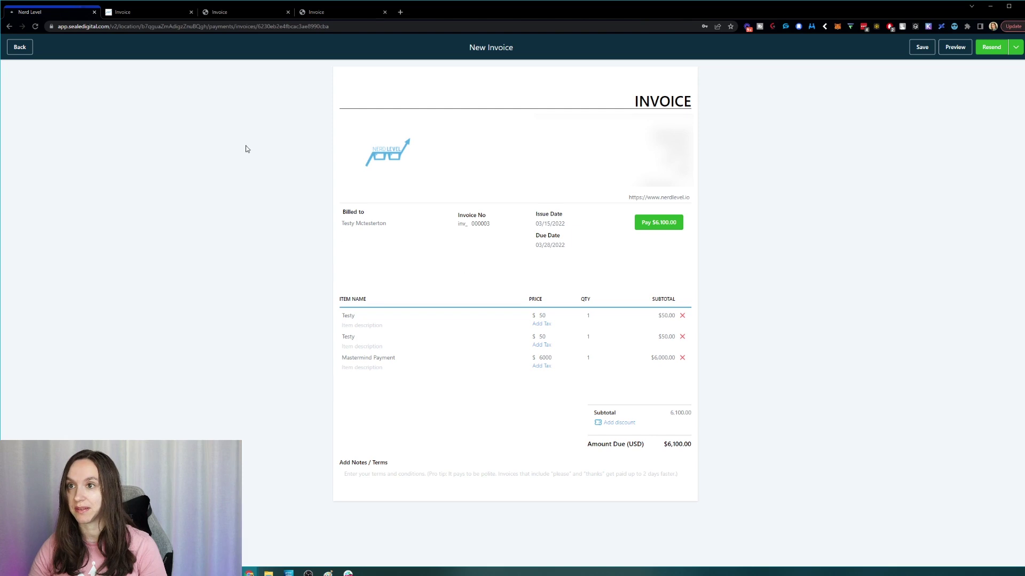
Step: Return to Payments > Invoices, where invoice 000003 shows $6,100.00 due in 14 days
left_click(20, 47)
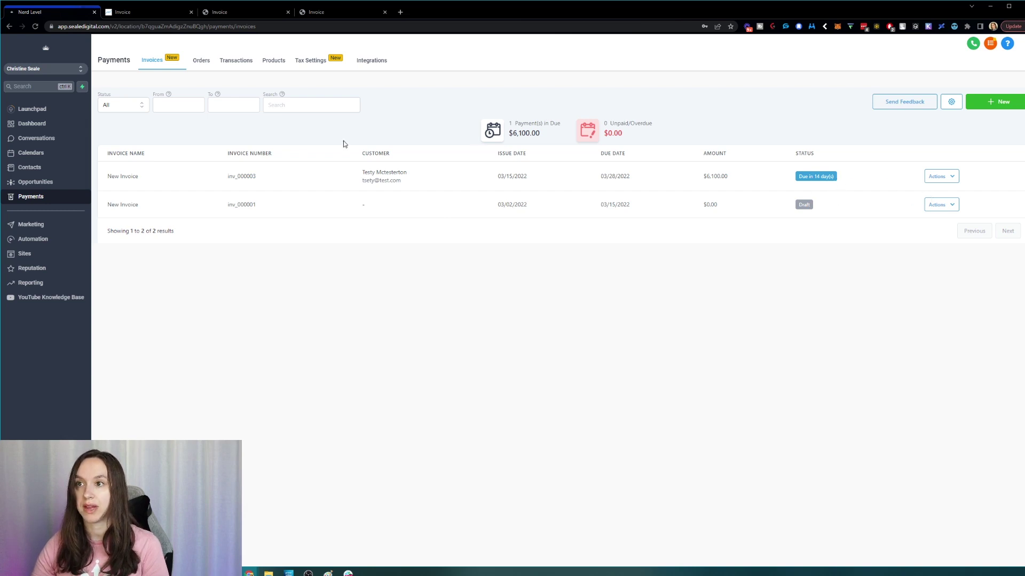
left_click(313, 64)
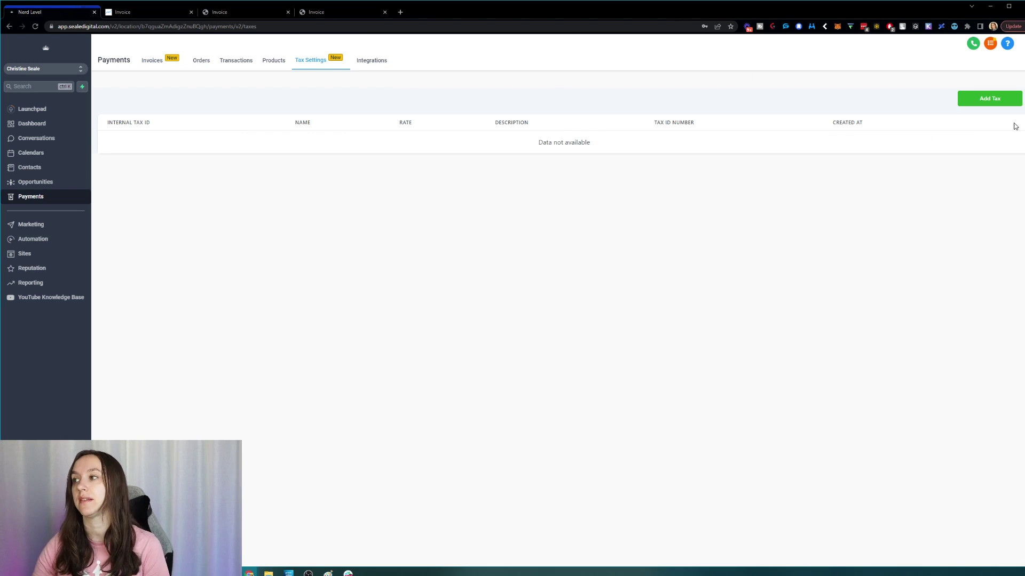
left_click(991, 99)
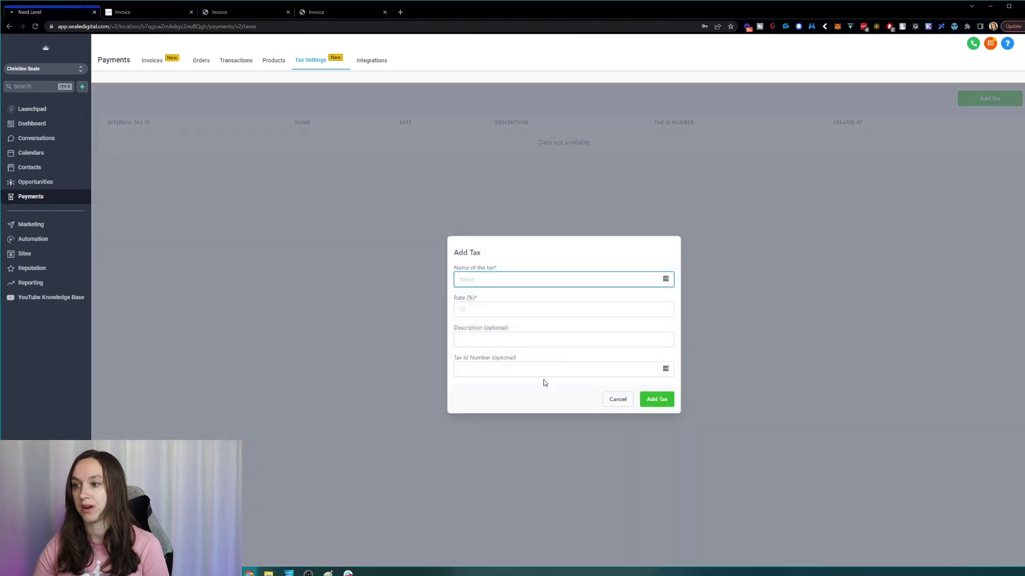
left_click(617, 399)
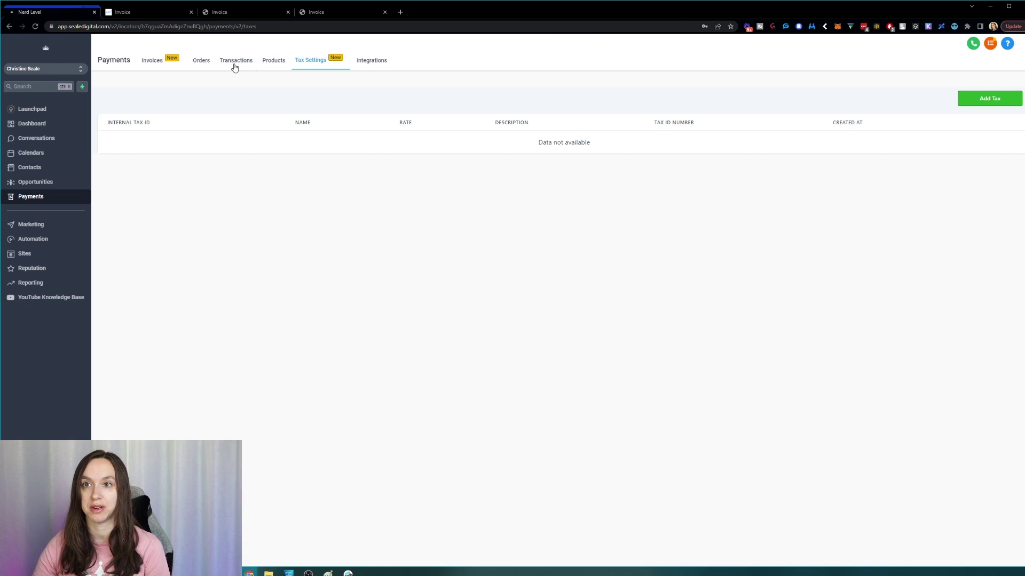
left_click(152, 65)
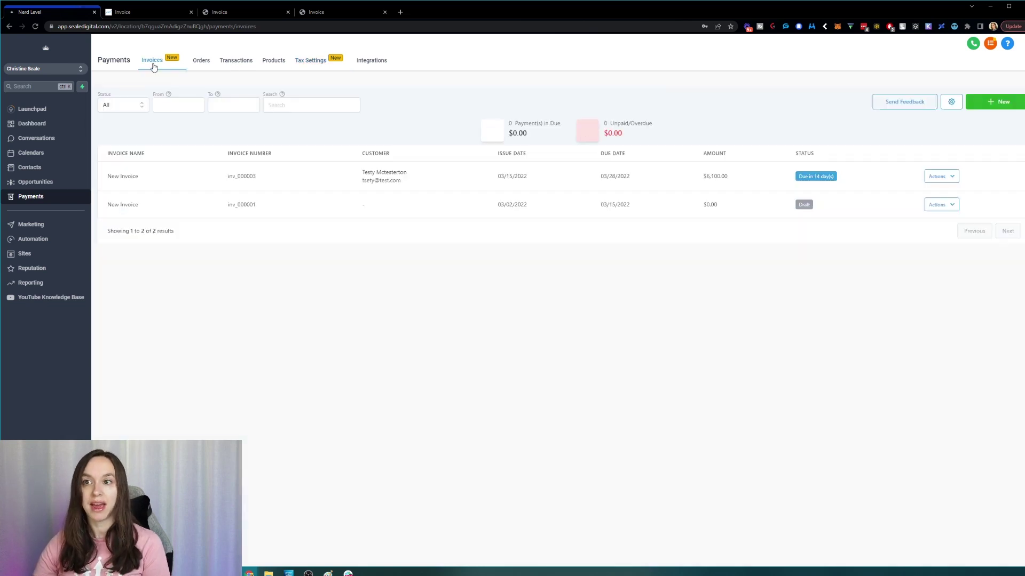